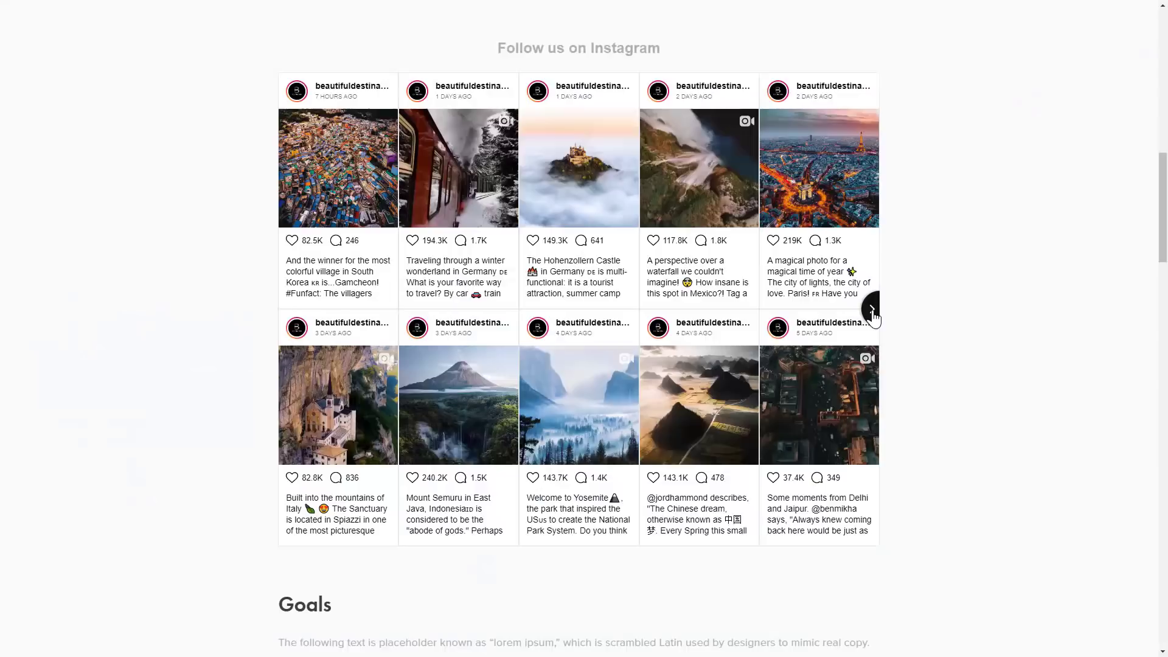
Step: Advance the site's Instagram slider two pages, then drag it back slightly
{"action": "left_click", "coordinate": [870, 309]}
{"action": "left_click", "coordinate": [872, 312]}
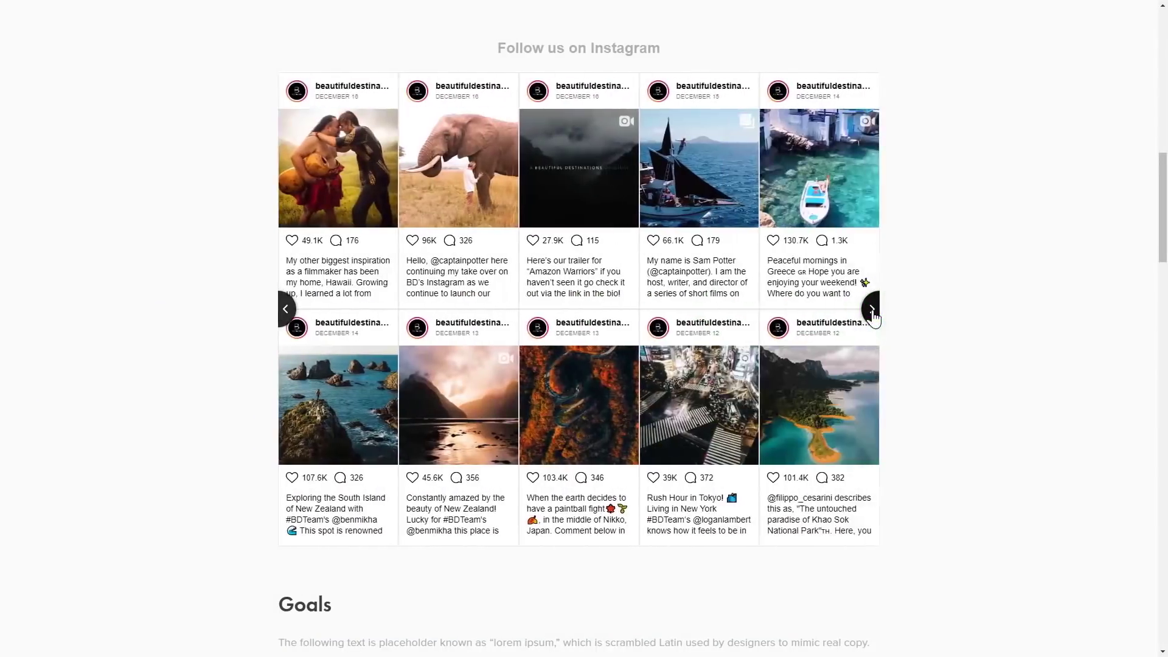
{"action": "left_click_drag", "start_coordinate": [711, 290], "coordinate": [828, 291]}
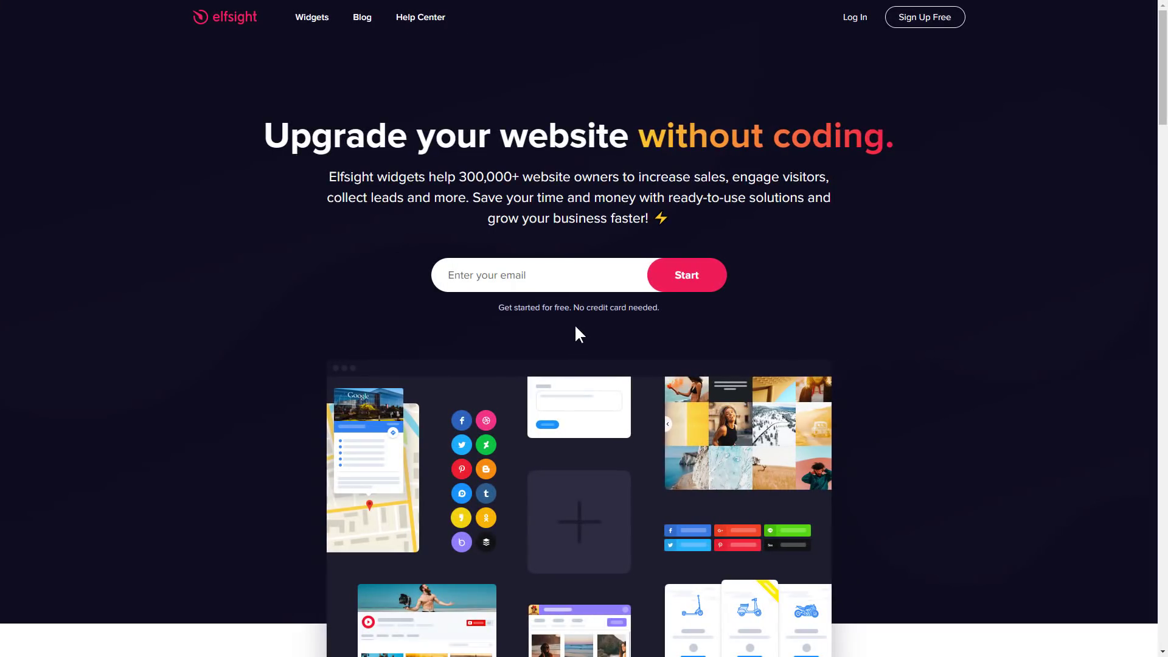
{"action": "mouse_move", "coordinate": [312, 17]}
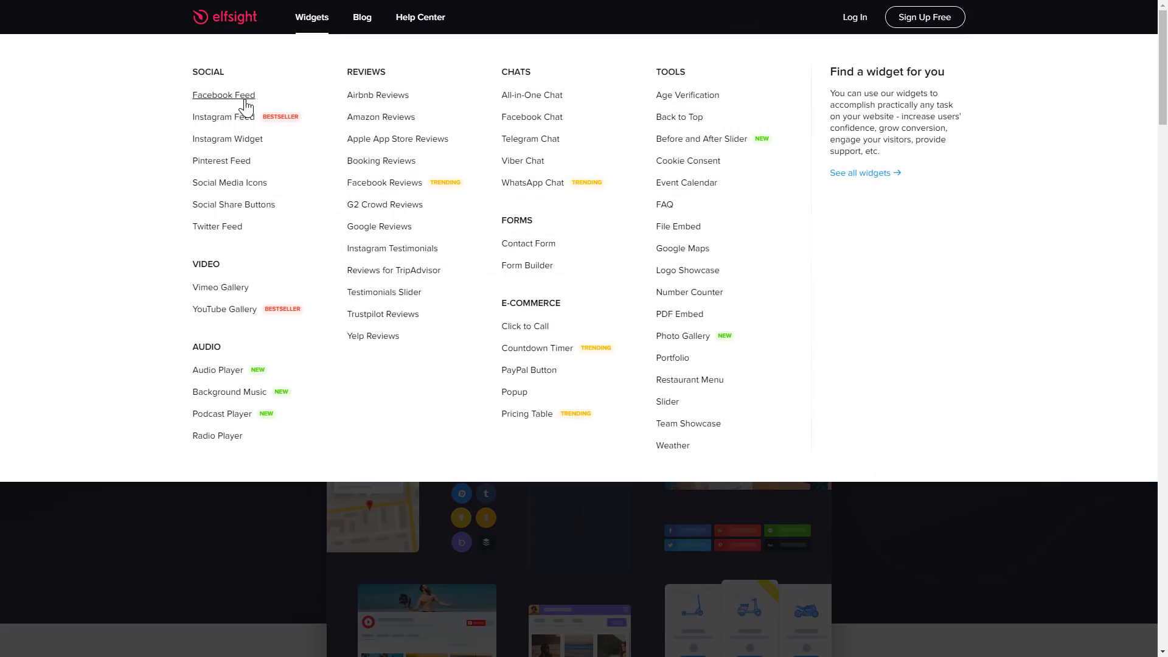
Step: Go to Instagram Feed from the Elfsight Widgets menu under Social
{"action": "left_click", "coordinate": [224, 118]}
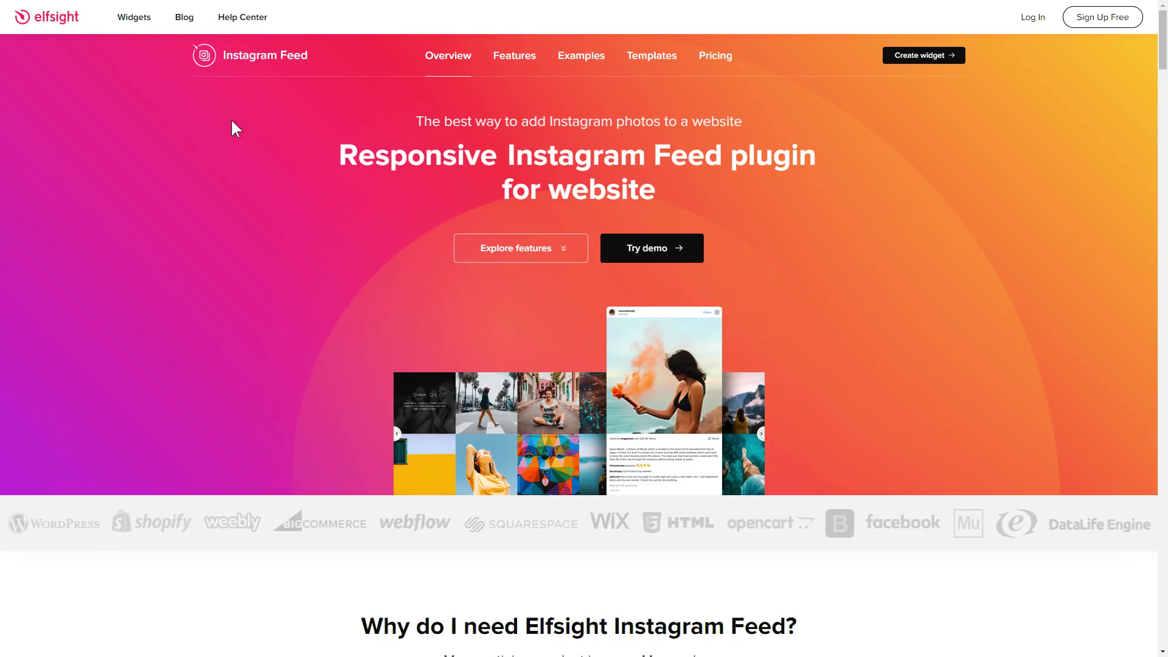
Step: Preview Single Post and Hashtag Showcase templates, then continue with the Slider template
{"action": "left_click", "coordinate": [921, 59]}
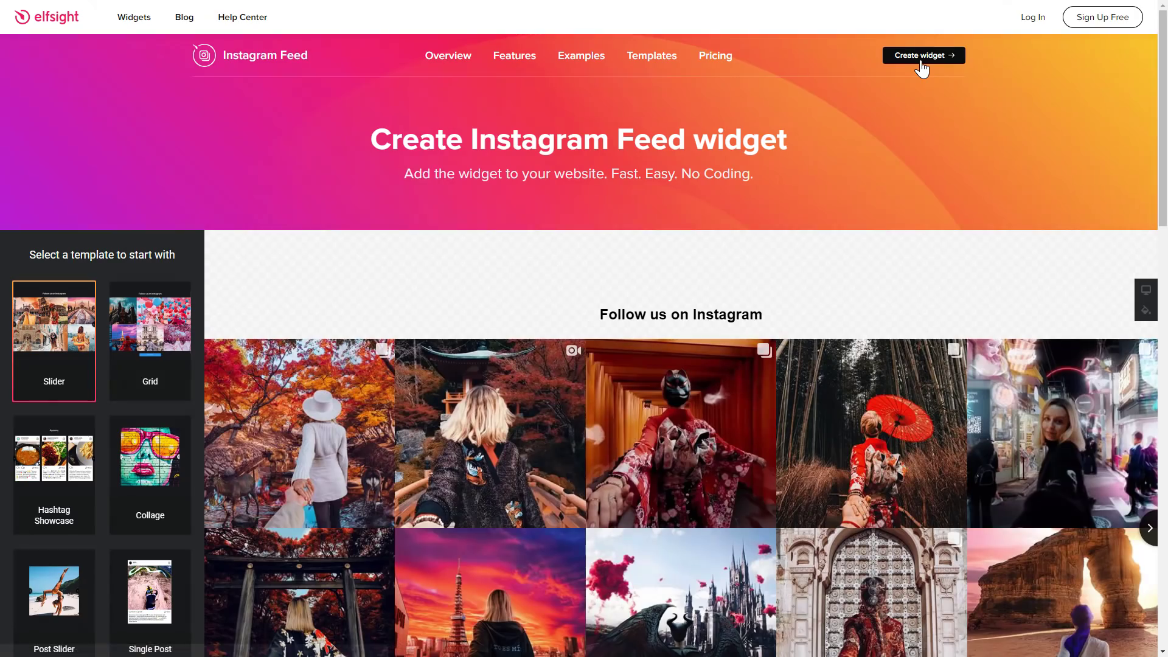
{"action": "left_click_drag", "start_coordinate": [1164, 166], "coordinate": [1163, 223]}
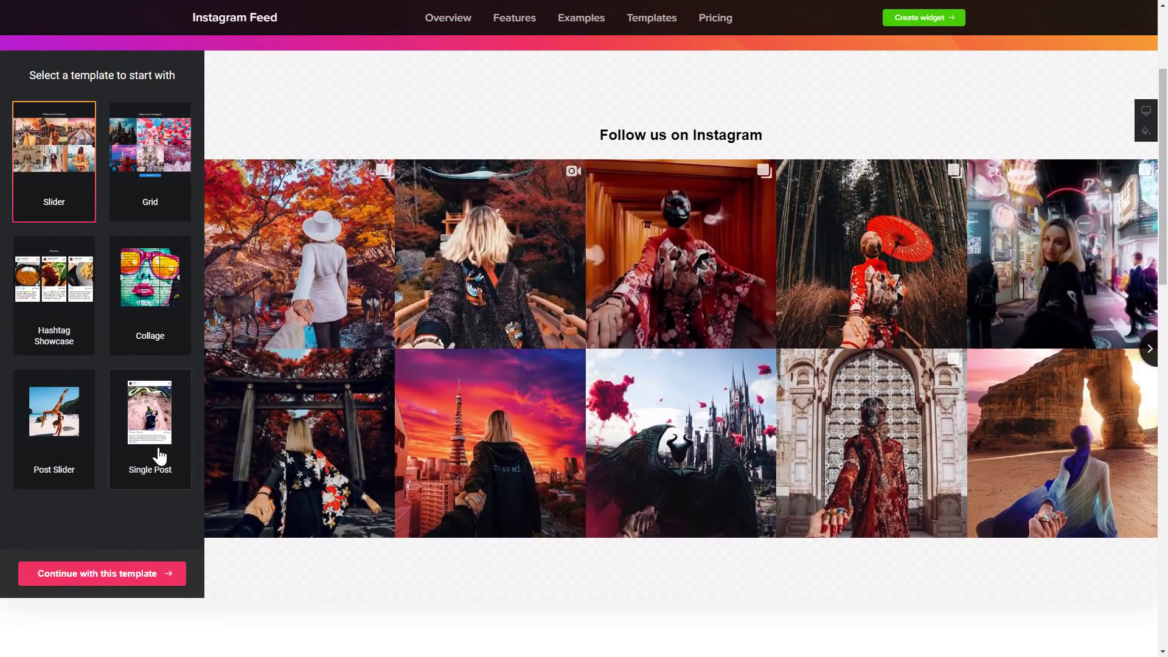
{"action": "left_click", "coordinate": [154, 460]}
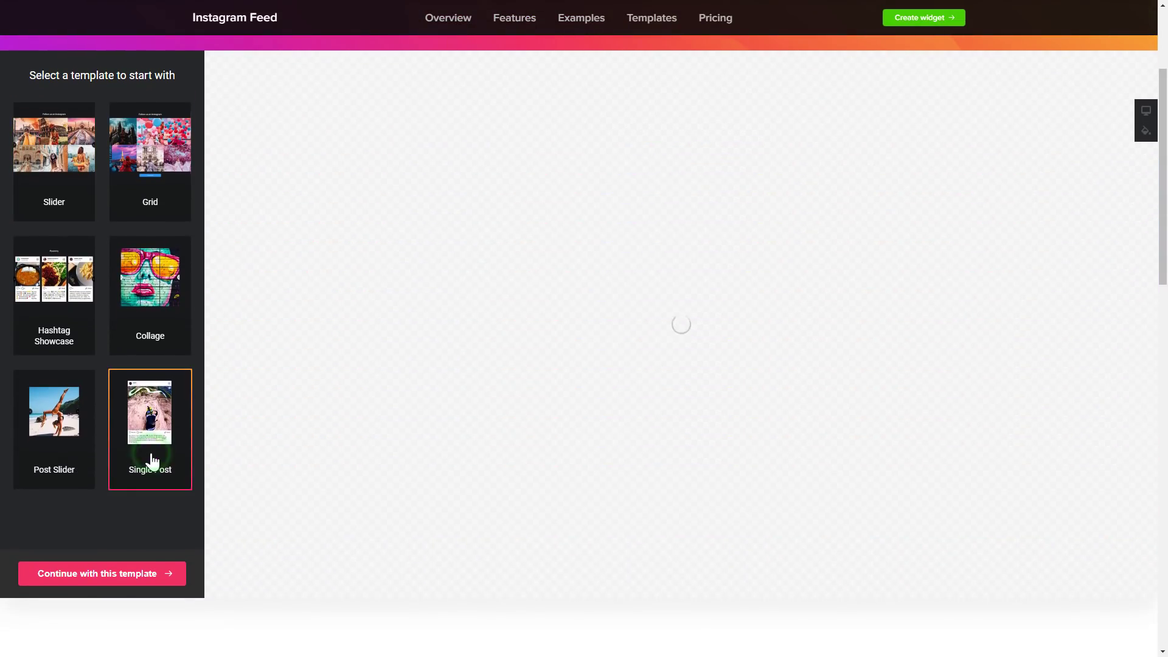
{"action": "left_click", "coordinate": [55, 316]}
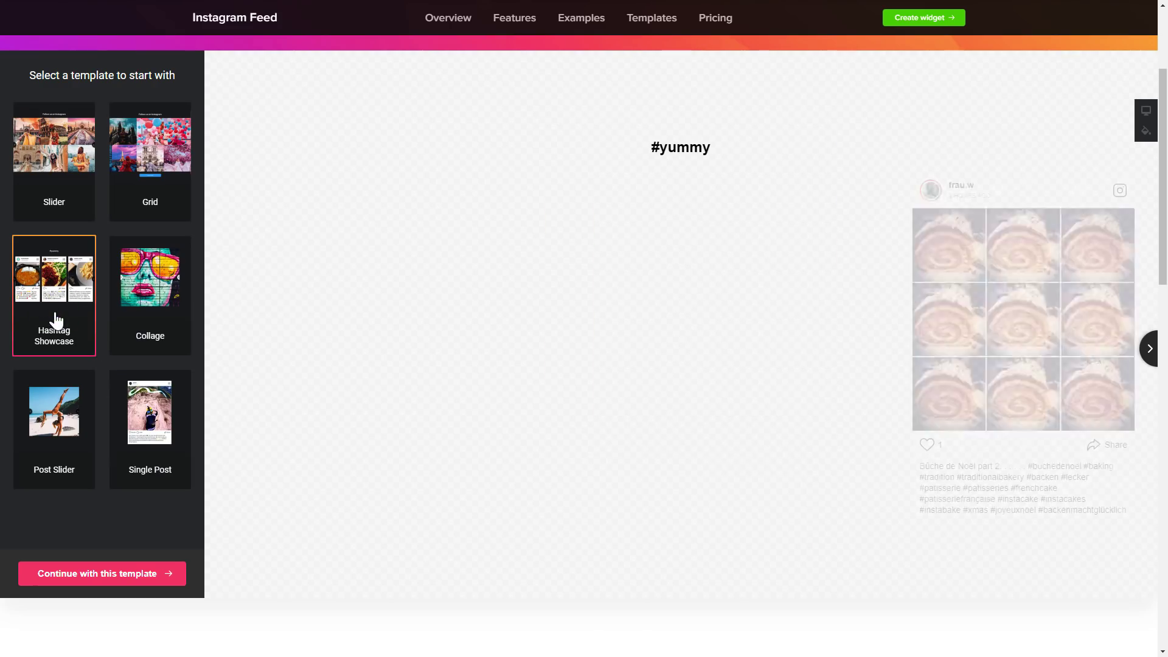
{"action": "left_click", "coordinate": [57, 193]}
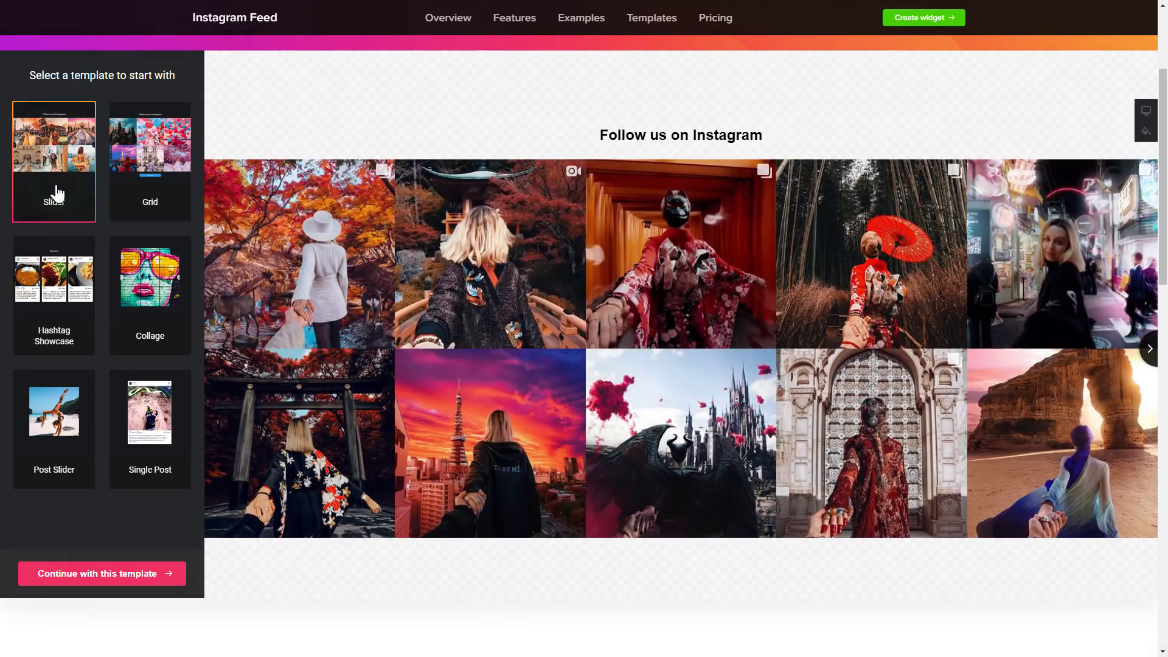
{"action": "left_click", "coordinate": [98, 578]}
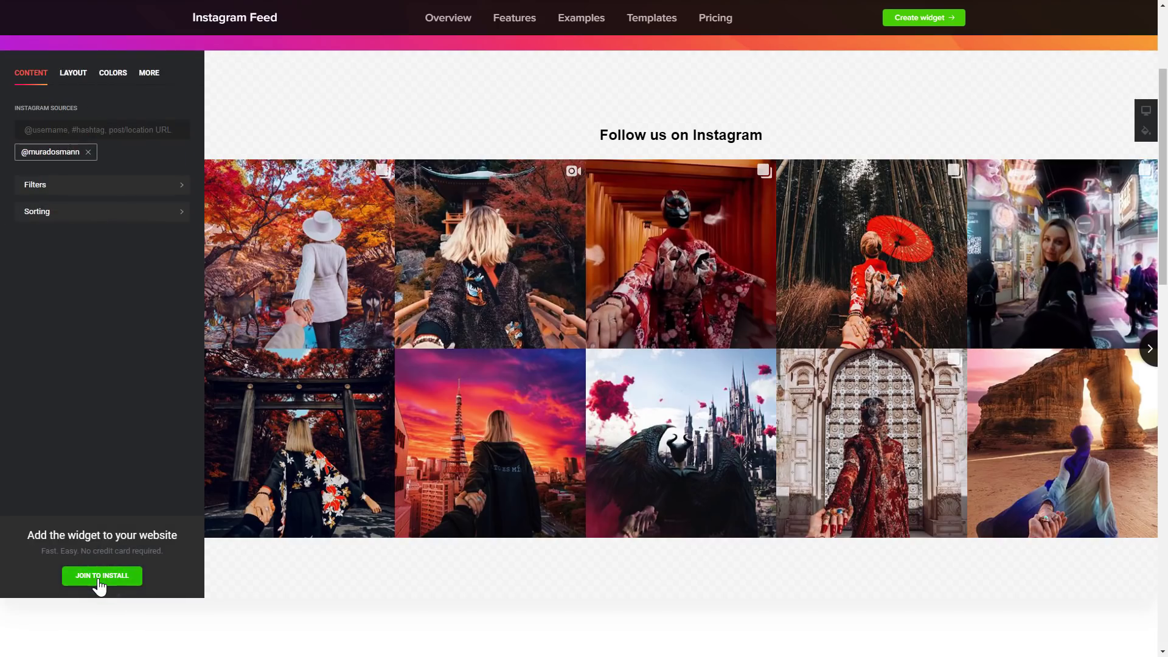
{"action": "left_click", "coordinate": [89, 151]}
{"action": "type", "text": "@beautifuldestinati"}
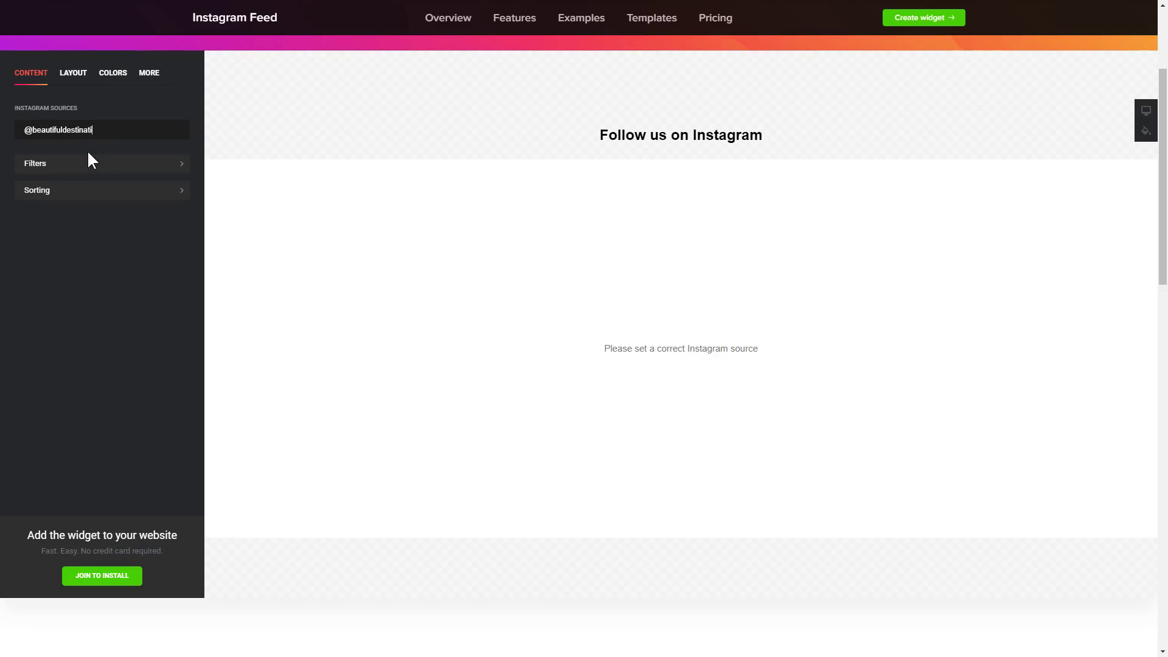
{"action": "type", "text": "ons"}
{"action": "key", "text": "Return"}
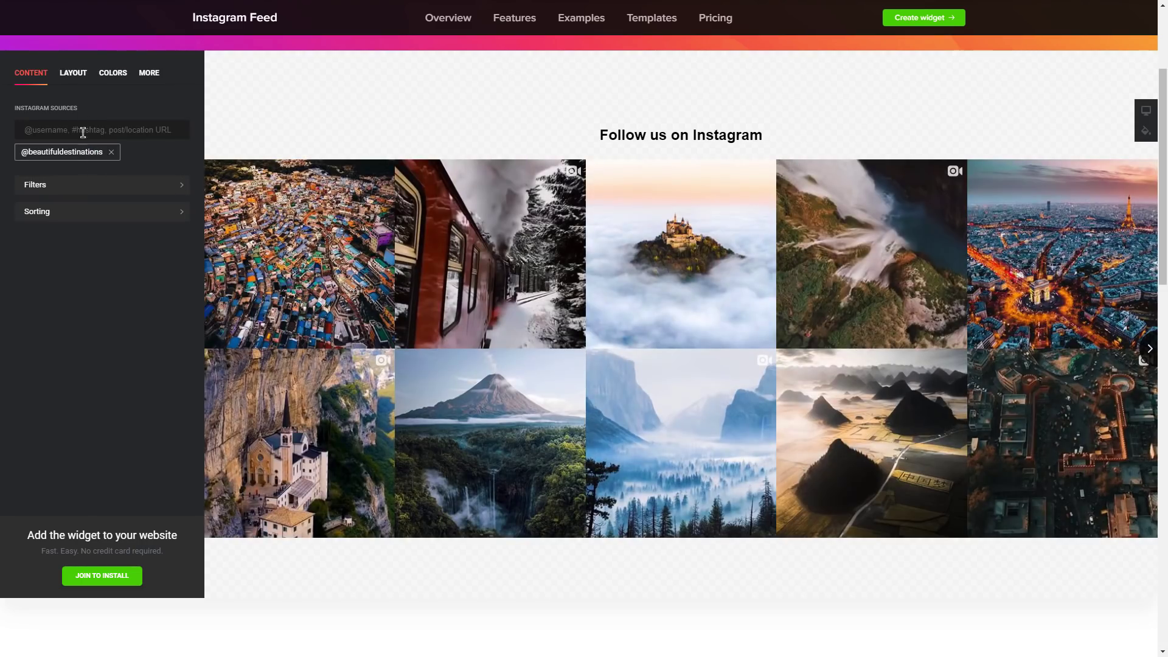
{"action": "left_click", "coordinate": [73, 73]}
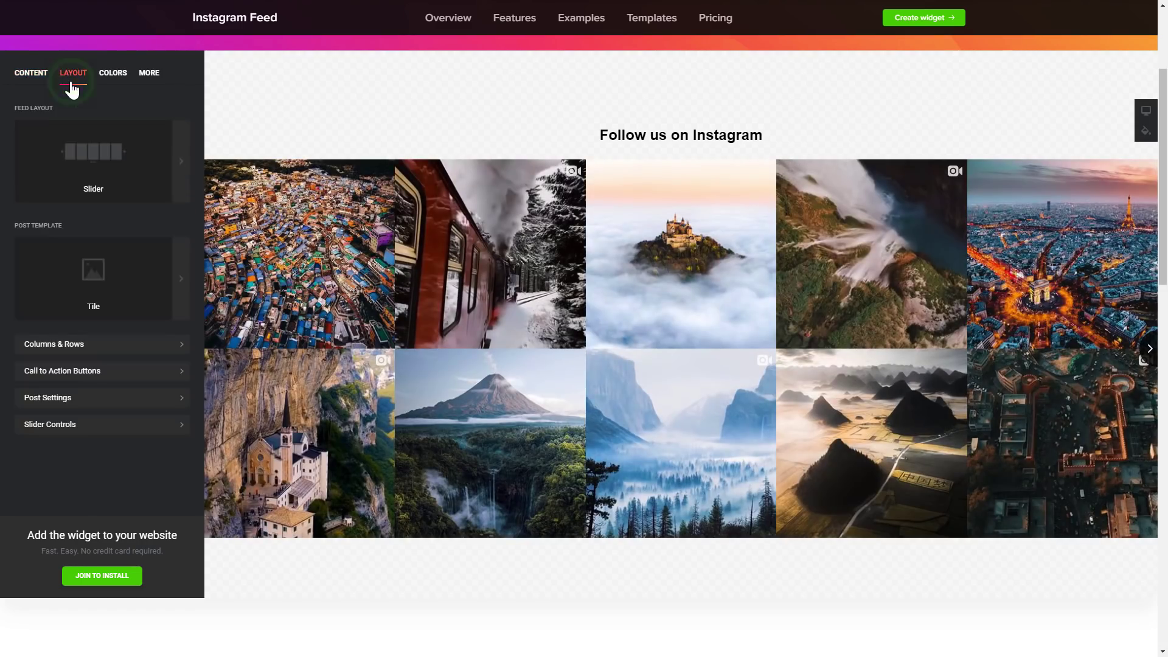
Step: Set the Post Template to Classic
{"action": "left_click", "coordinate": [135, 294]}
{"action": "left_click", "coordinate": [149, 249]}
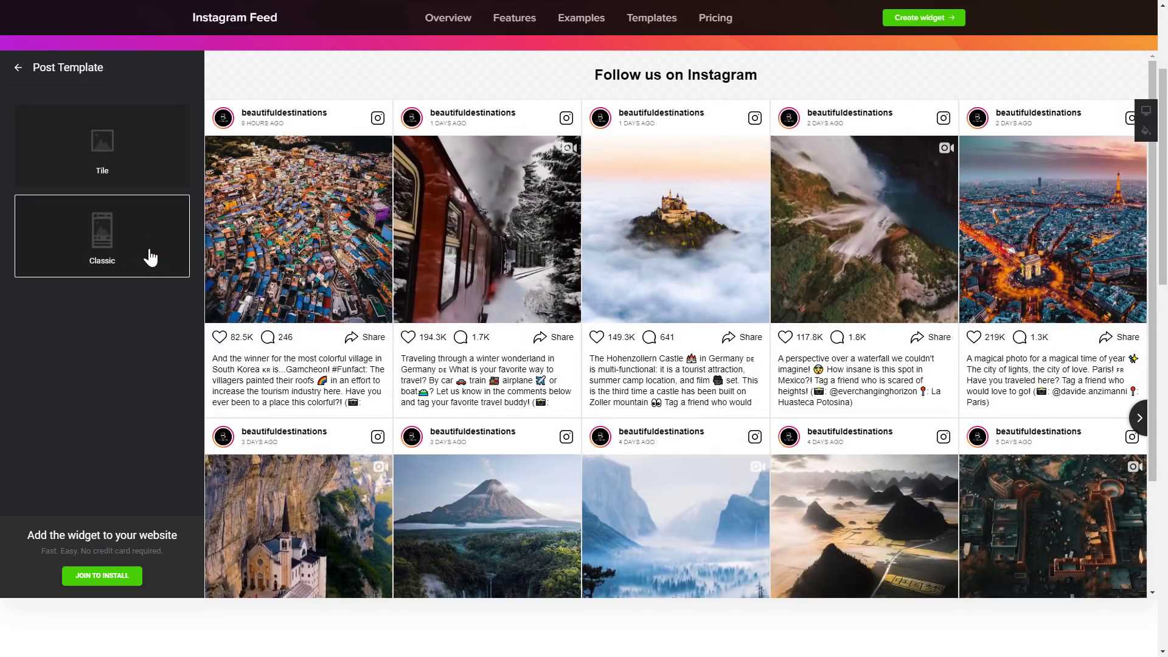
{"action": "left_click", "coordinate": [18, 68]}
Step: Look through the Colors, More and Content settings tabs
{"action": "left_click", "coordinate": [112, 82]}
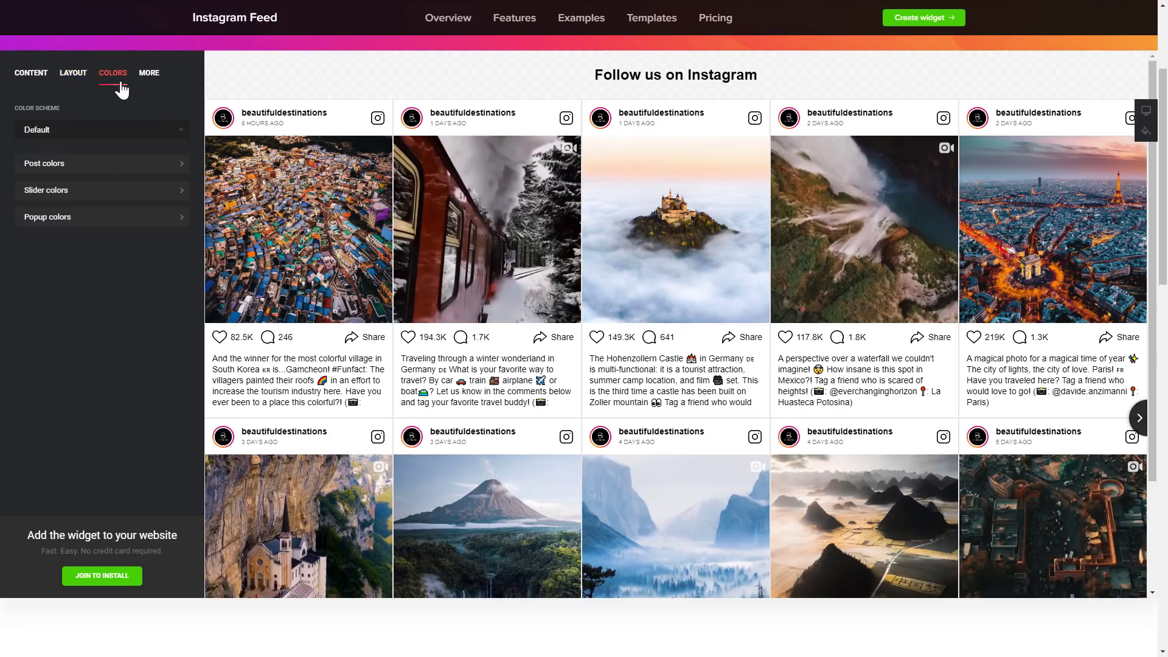
{"action": "left_click", "coordinate": [147, 78]}
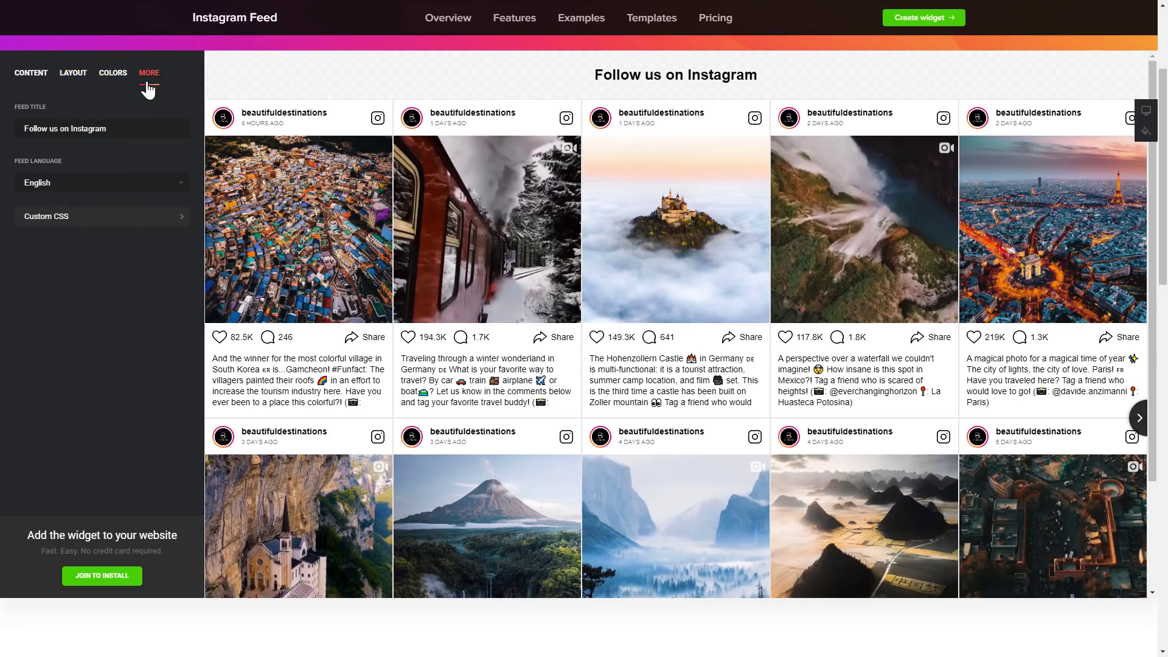
{"action": "left_click", "coordinate": [28, 86]}
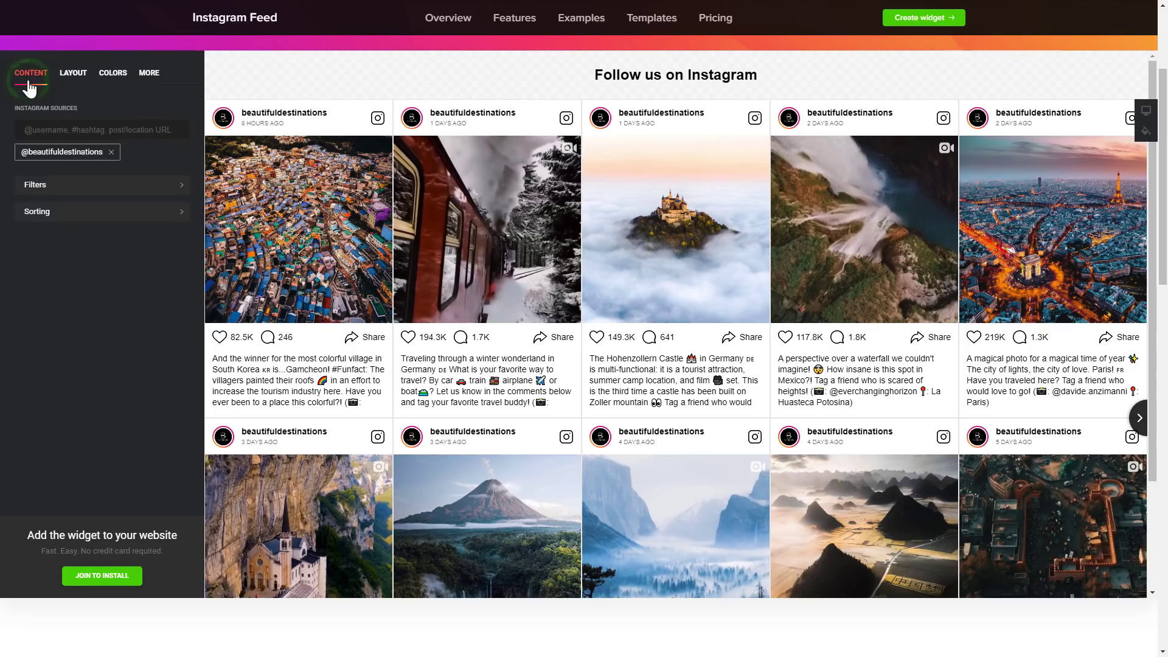
Step: Sign up for an Elfsight account with an email and password
{"action": "left_click", "coordinate": [104, 585]}
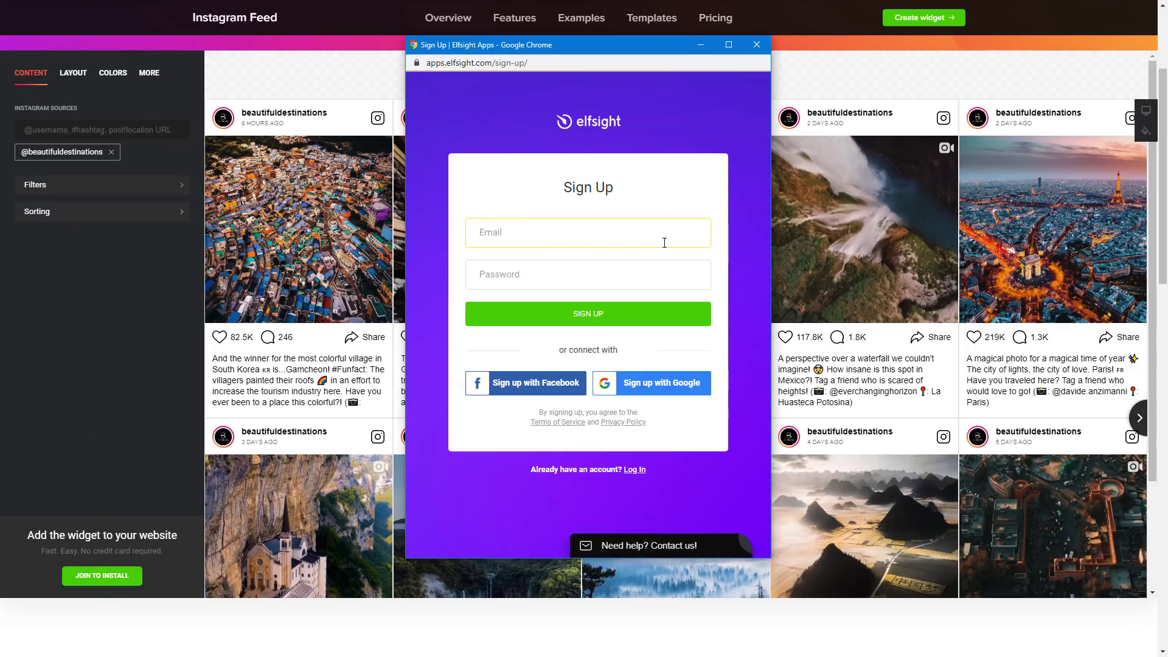
{"action": "left_click", "coordinate": [669, 233]}
{"action": "type", "text": "elfsight.com"}
{"action": "left_click", "coordinate": [669, 274]}
{"action": "type", "text": "12"}
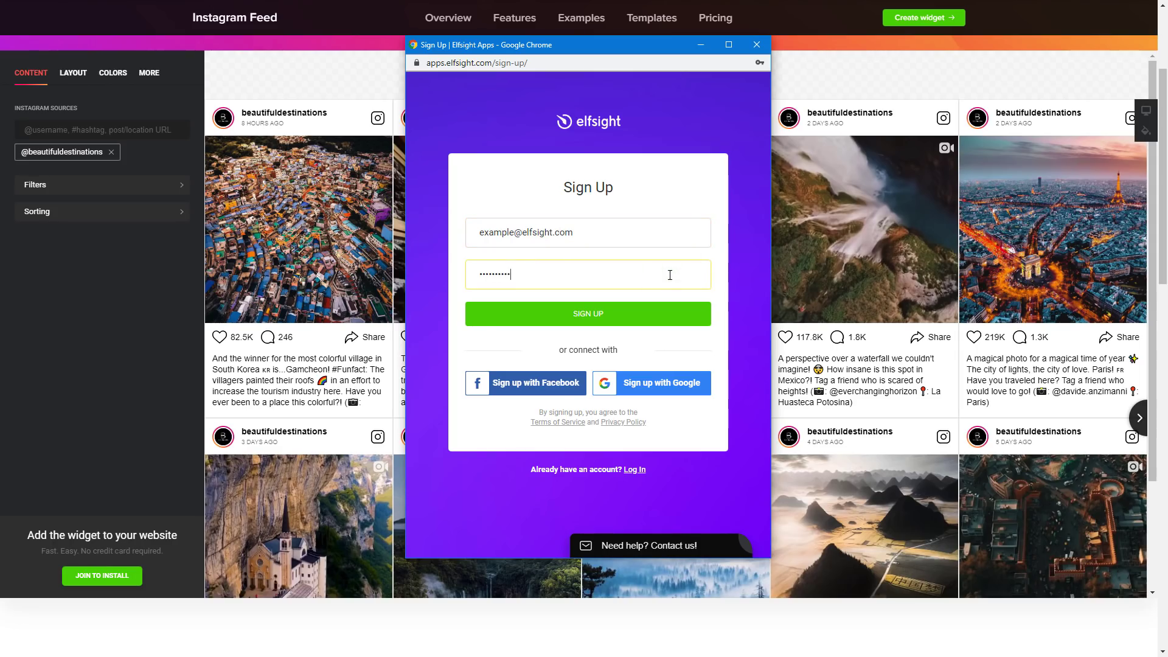
{"action": "left_click", "coordinate": [589, 316]}
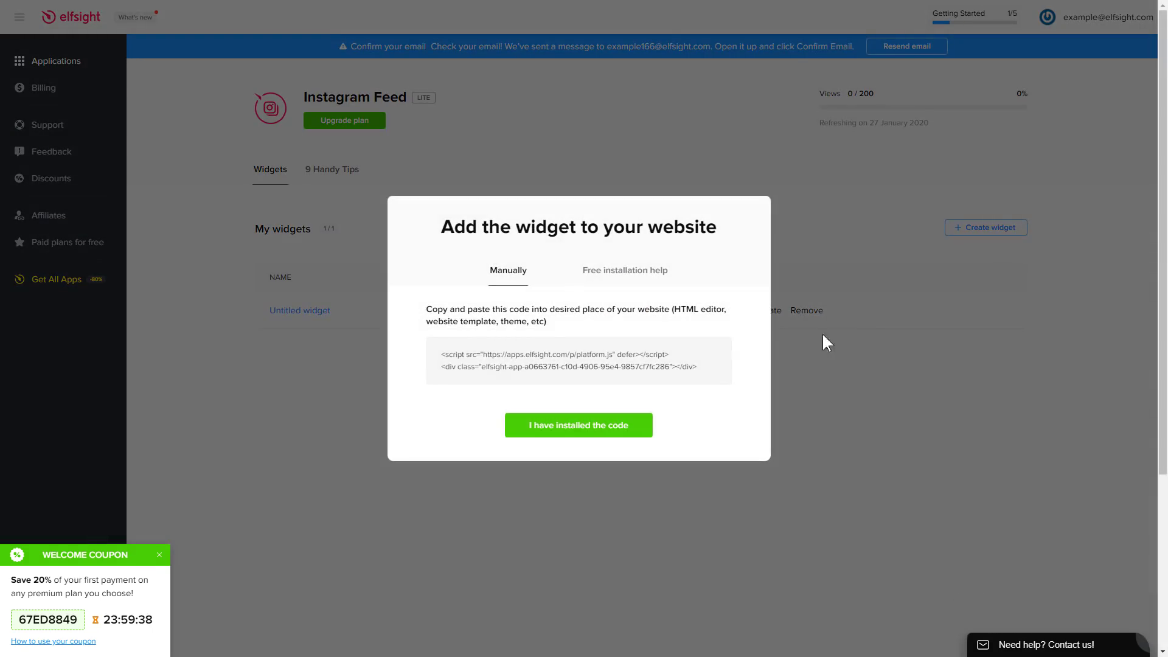
Step: Copy the widget's installation code from the code box
{"action": "left_click", "coordinate": [709, 372]}
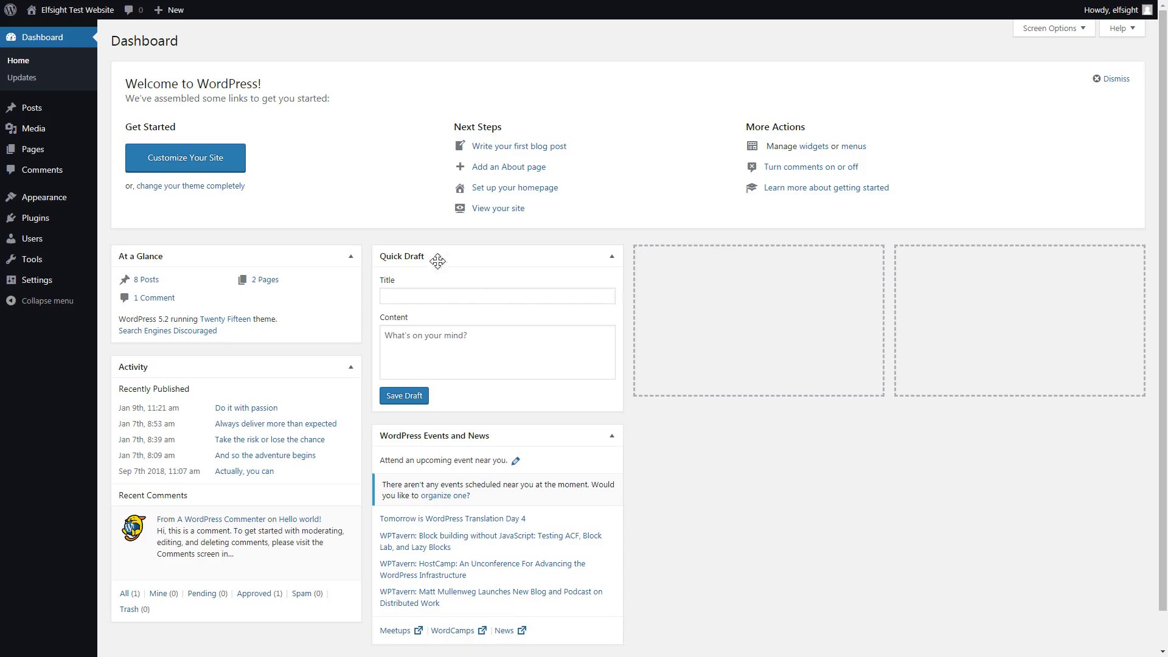
Step: Open 'Homepage' from the Pages list in the block editor
{"action": "mouse_move", "coordinate": [33, 149]}
{"action": "left_click", "coordinate": [42, 154]}
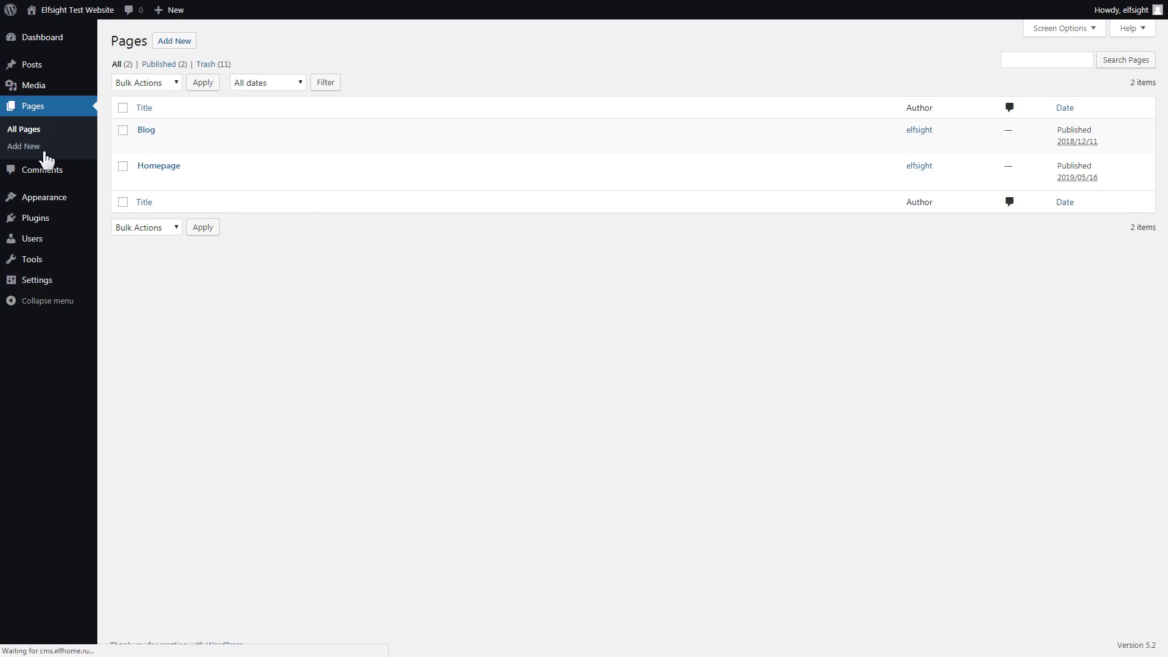
{"action": "left_click", "coordinate": [152, 169]}
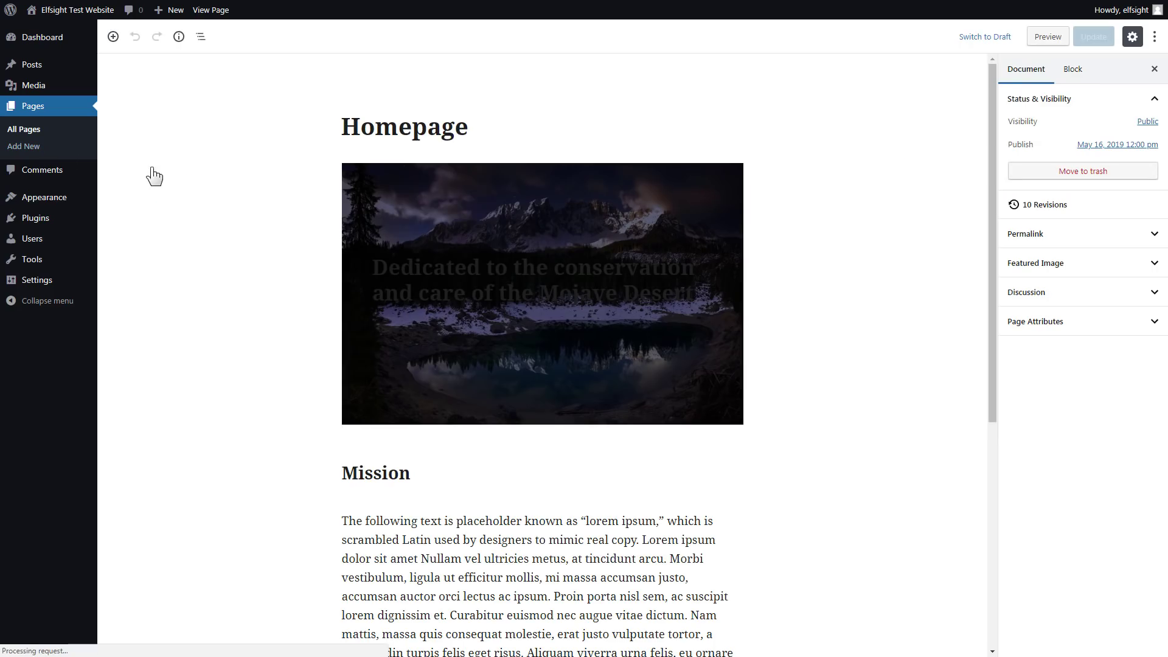
{"action": "left_click_drag", "start_coordinate": [992, 315], "coordinate": [977, 519]}
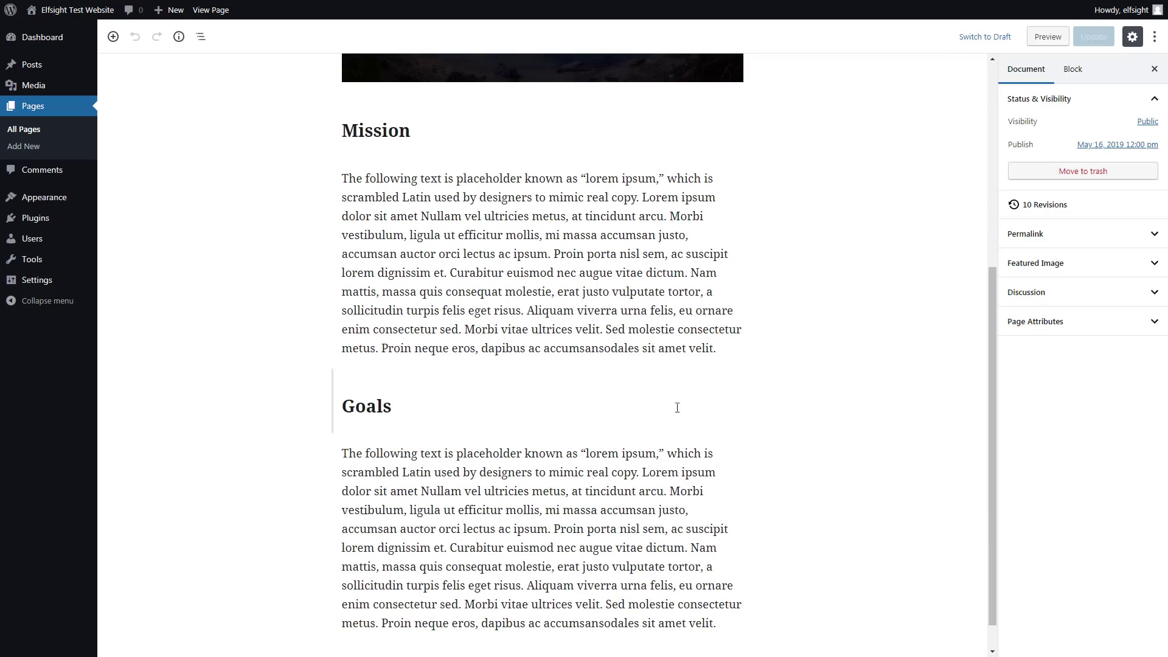
Step: Insert a Custom HTML block above Goals, paste the Elfsight code, and update the page
{"action": "left_click", "coordinate": [542, 365]}
{"action": "type", "text": "htm"}
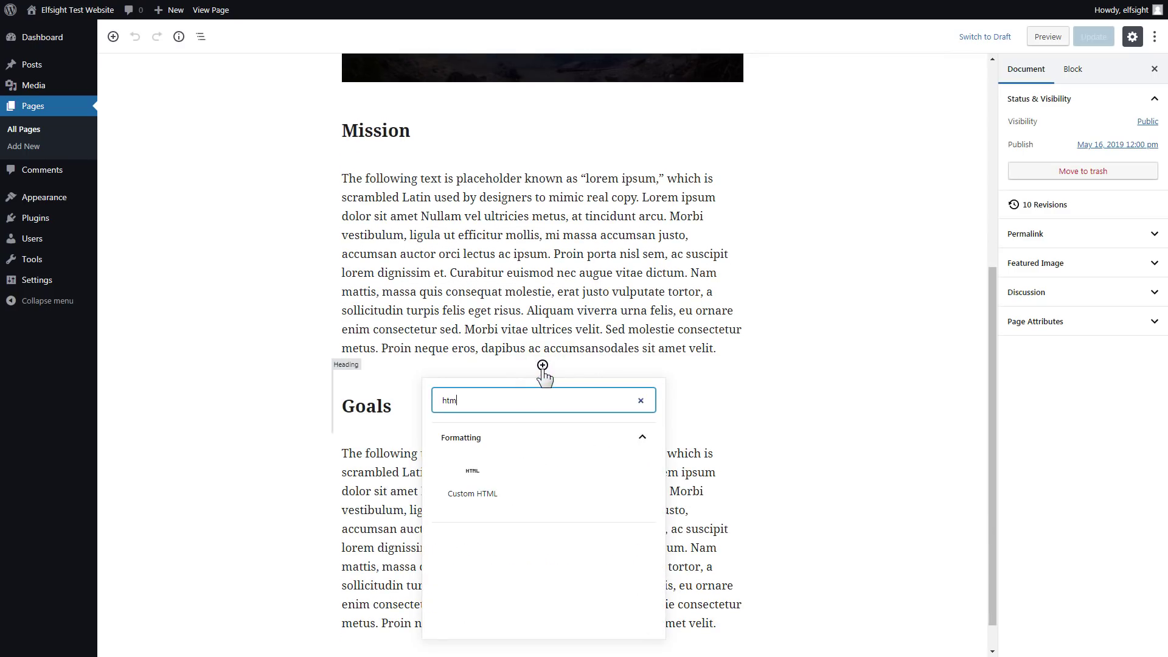
{"action": "type", "text": "ll"}
{"action": "left_click", "coordinate": [472, 481]}
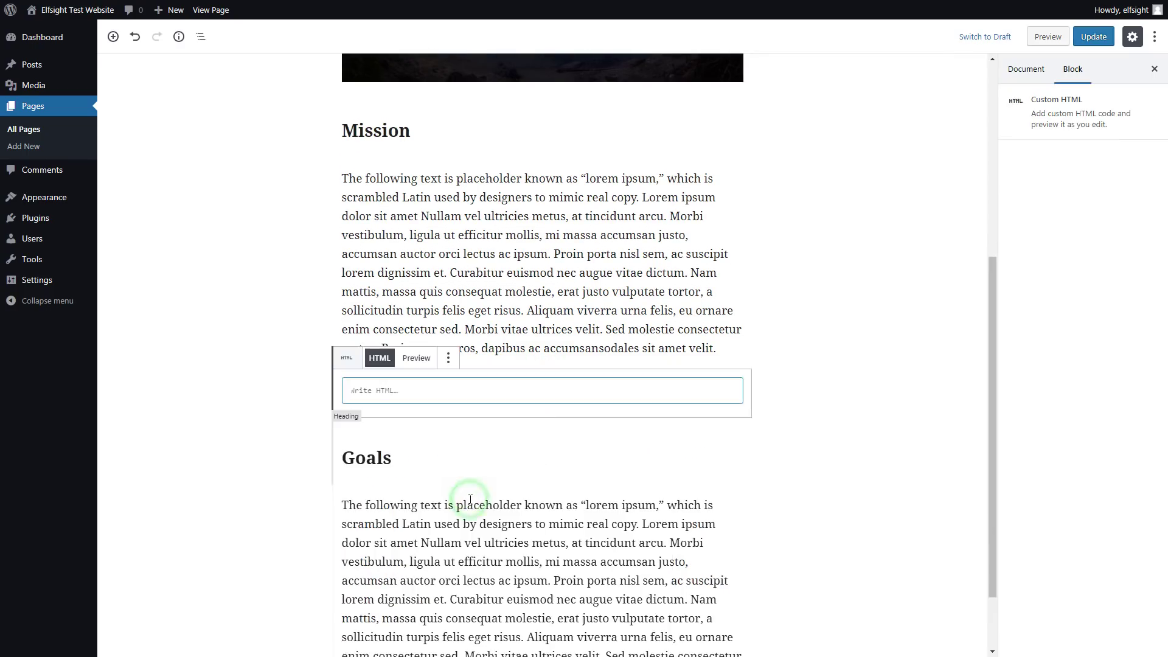
{"action": "right_click", "coordinate": [476, 390]}
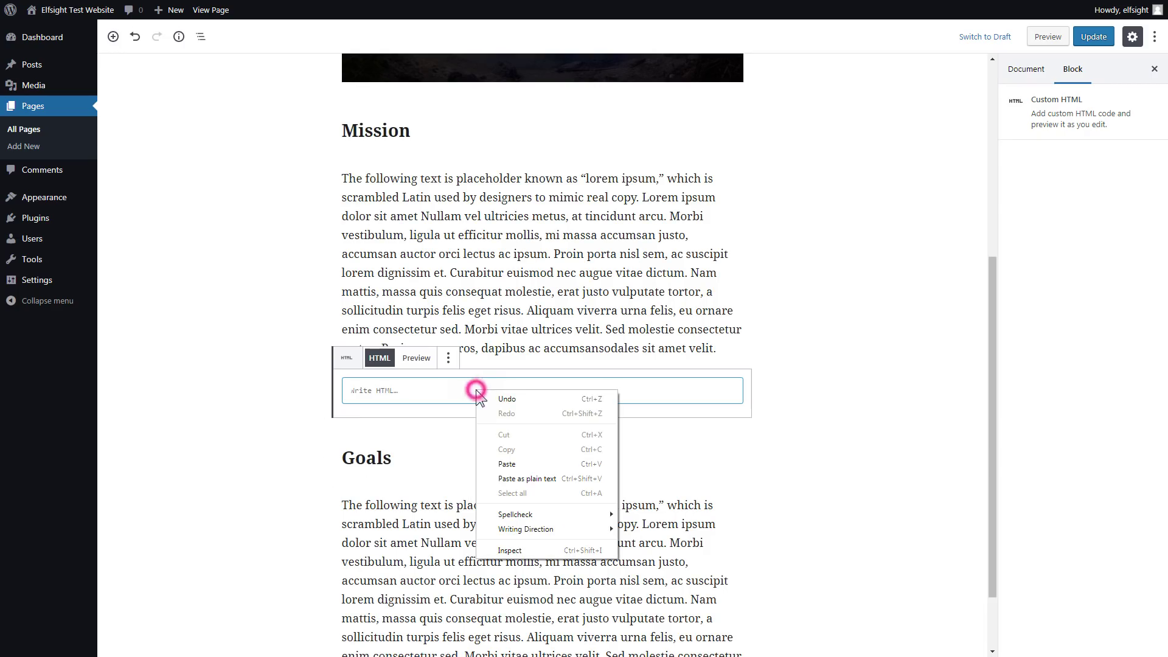
{"action": "left_click", "coordinate": [506, 464]}
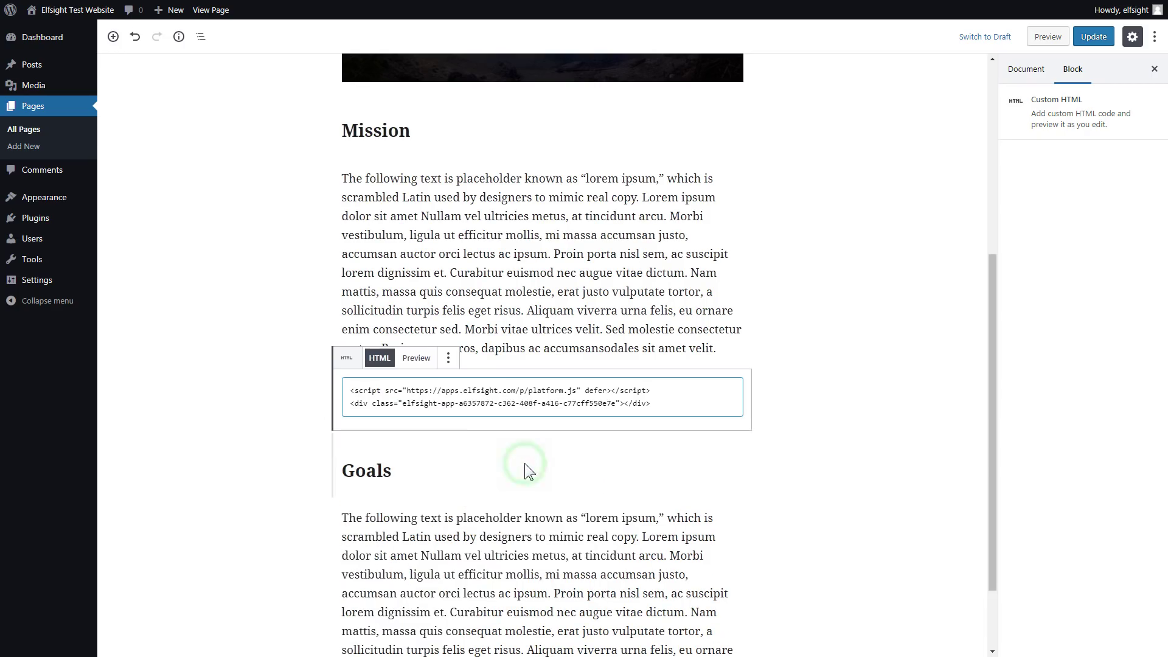
{"action": "left_click", "coordinate": [1088, 42]}
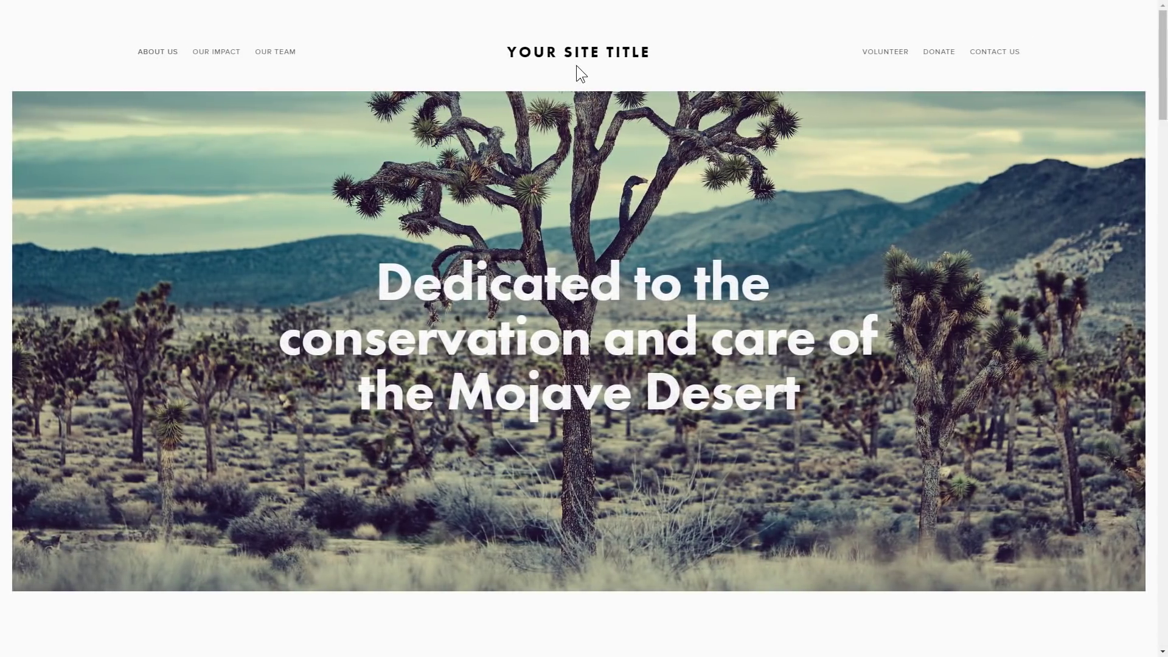
{"action": "left_click_drag", "start_coordinate": [1163, 63], "coordinate": [1163, 208]}
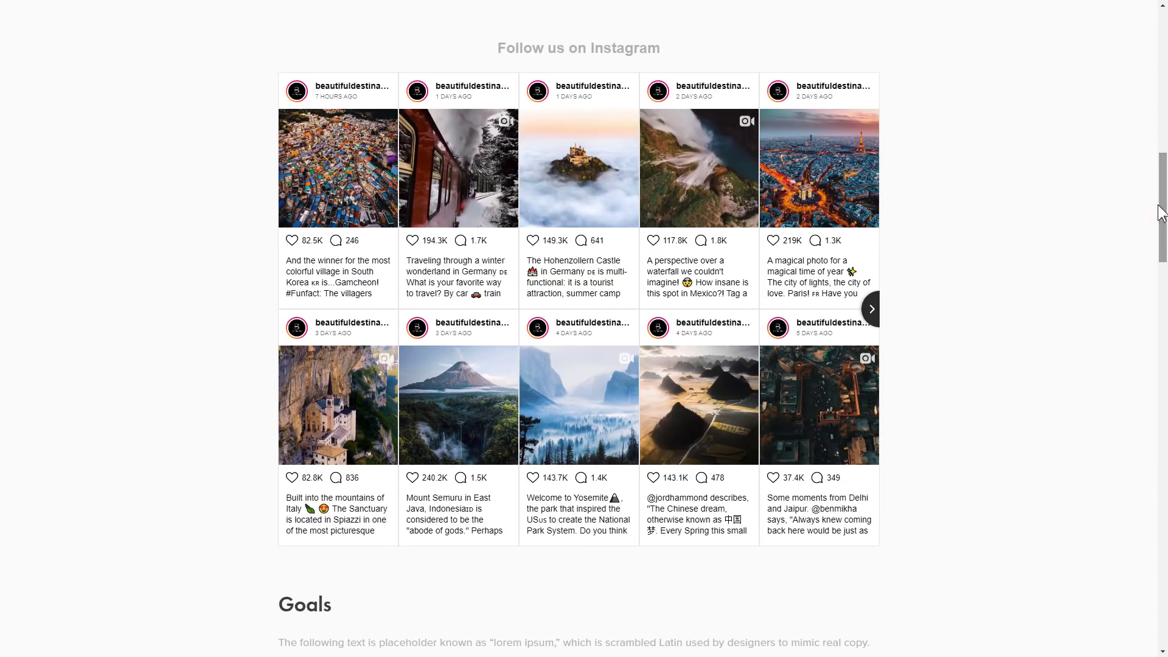
Step: Page the live 'Follow us on Instagram' slider forward twice, then drag it back
{"action": "left_click", "coordinate": [872, 311]}
{"action": "left_click", "coordinate": [872, 311]}
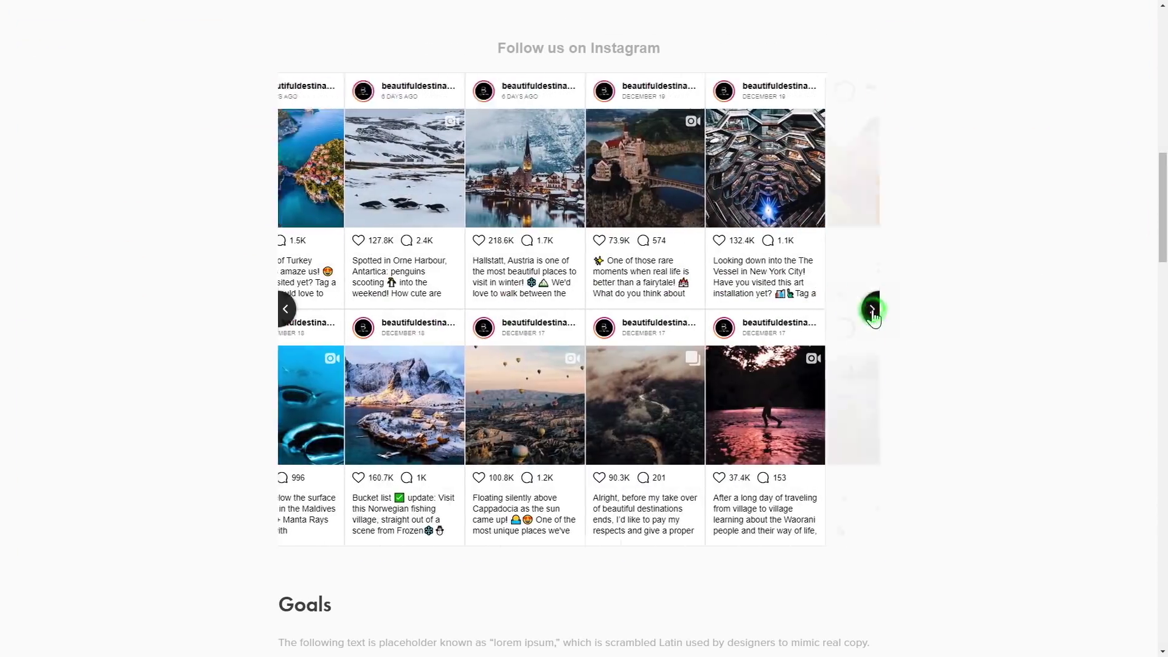
{"action": "mouse_move", "coordinate": [703, 280]}
{"action": "left_mouse_down"}
{"action": "mouse_move", "coordinate": [769, 290]}
{"action": "mouse_move", "coordinate": [998, 281]}
{"action": "left_mouse_up"}
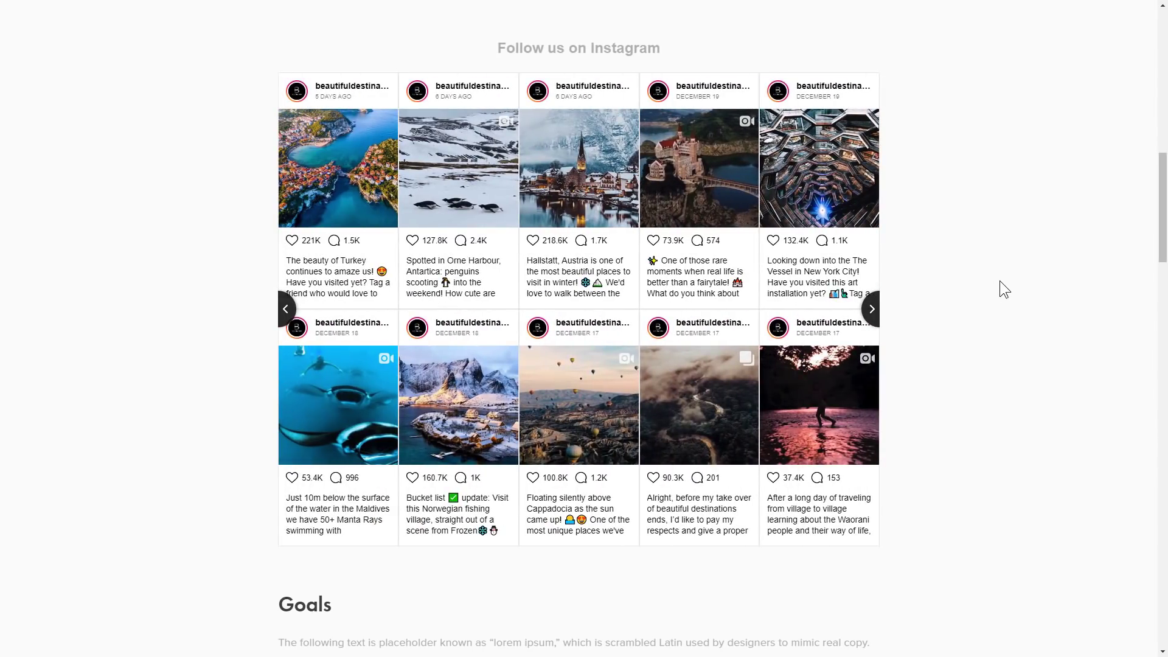